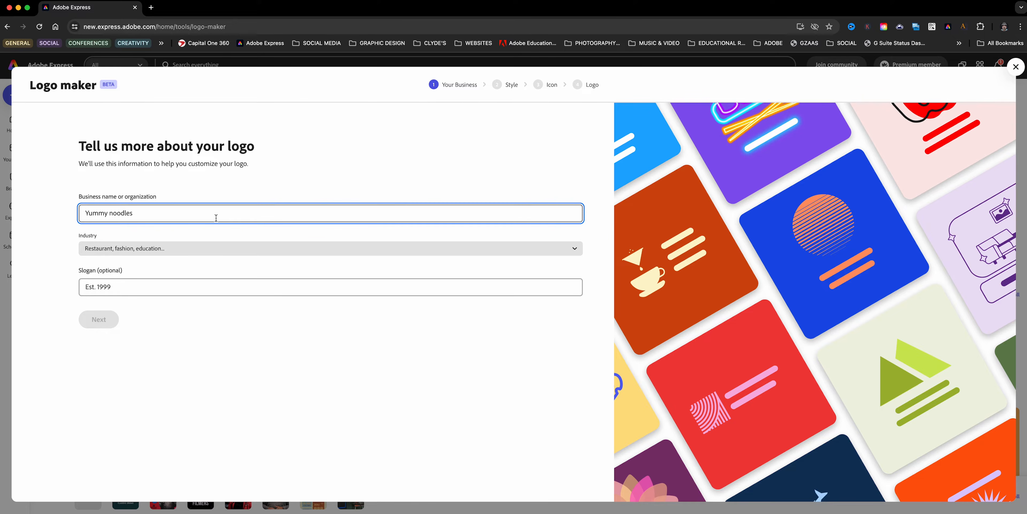
Enter "Claudio's Woodworks" as the business name with the slogan "Est. 2022" and the industry Other, and continue to the style choice
type("Claudio's Woodworks")
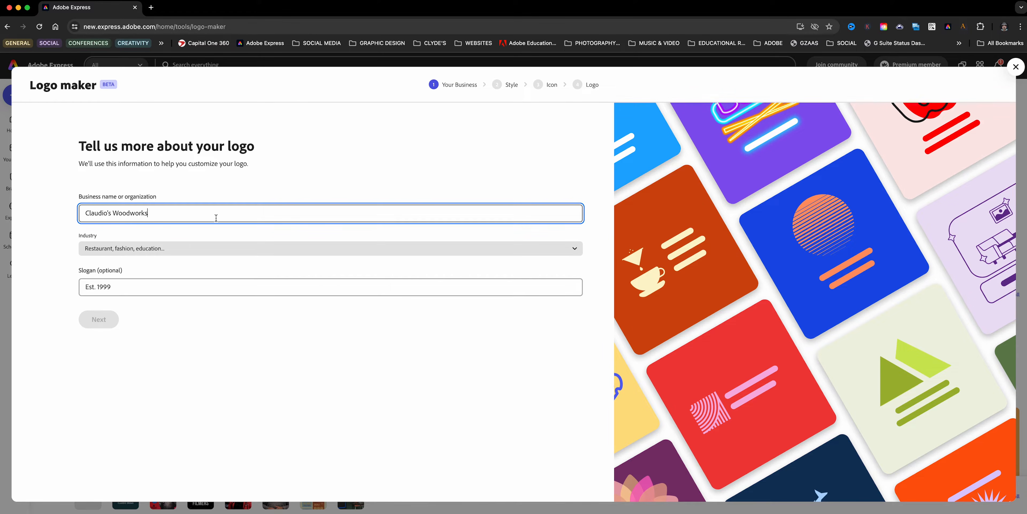
left_click(166, 282)
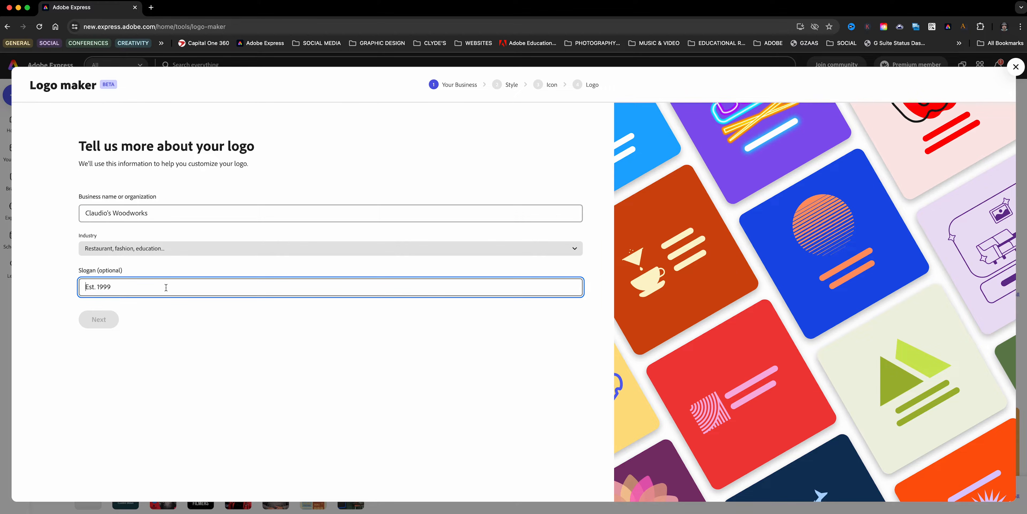
type("Est. 2022")
left_click(190, 248)
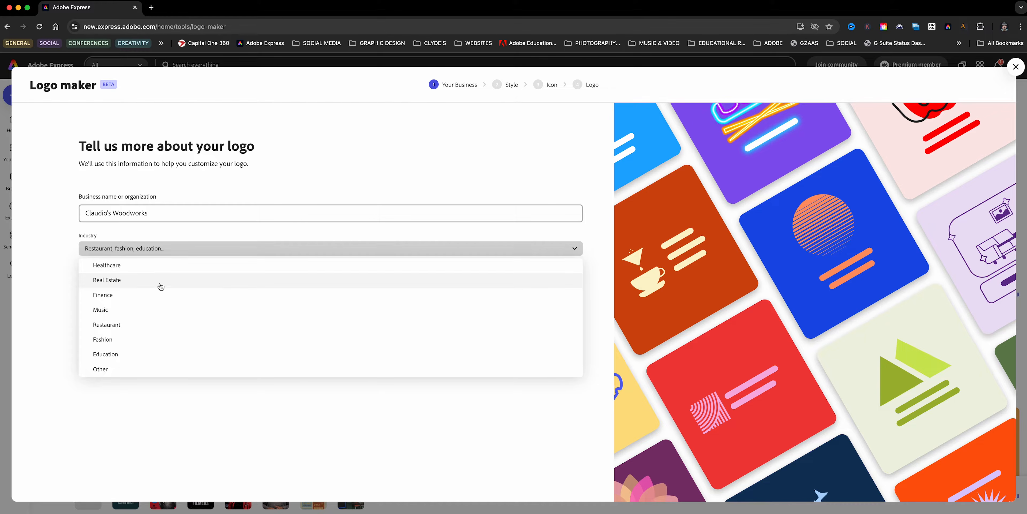
left_click(132, 369)
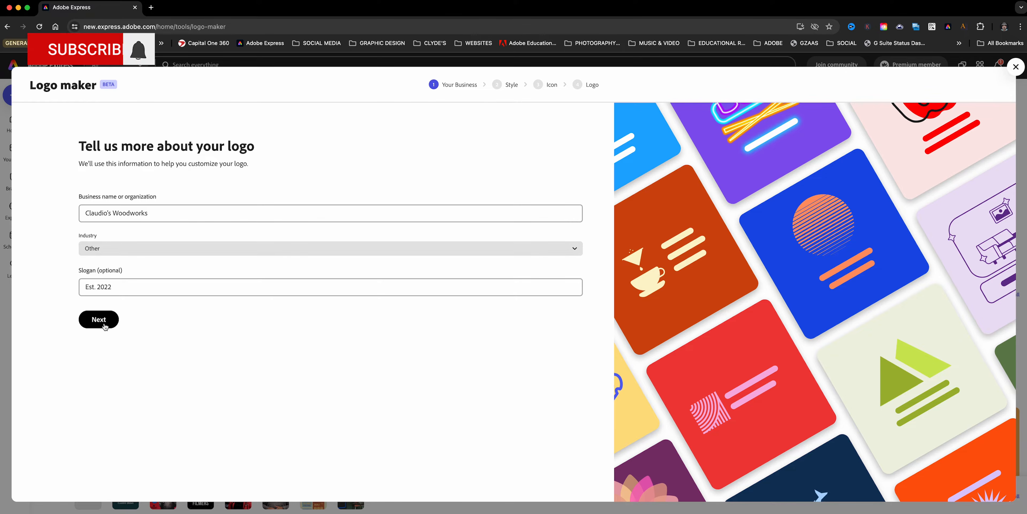
left_click(105, 325)
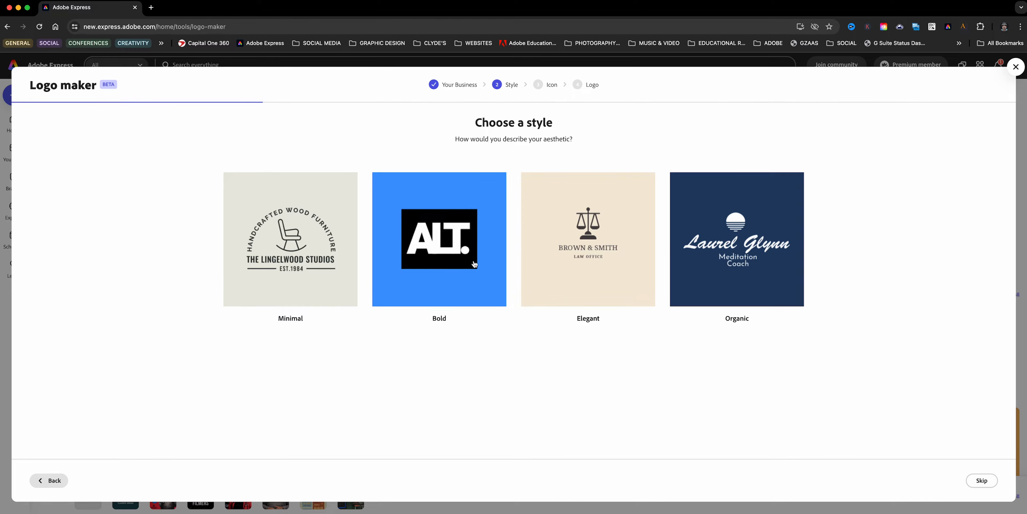
Choose the Minimal style and search the logo icons for "woodwork"
left_click(299, 287)
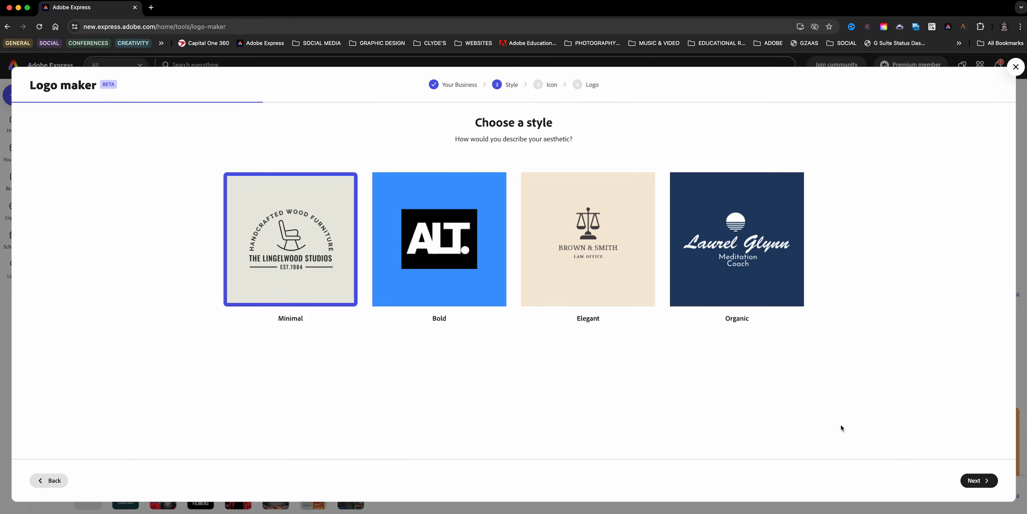
left_click(980, 481)
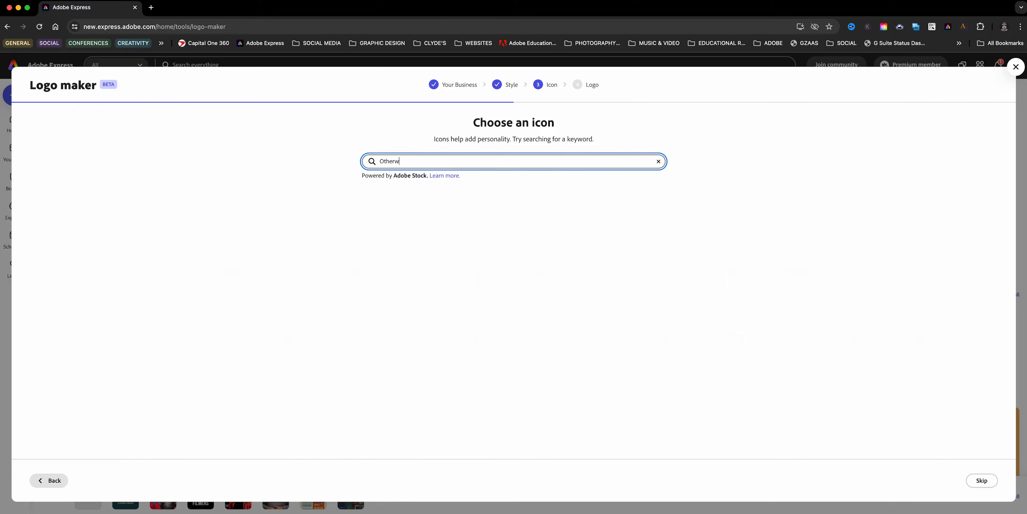
key("super+a")
type("woodwork")
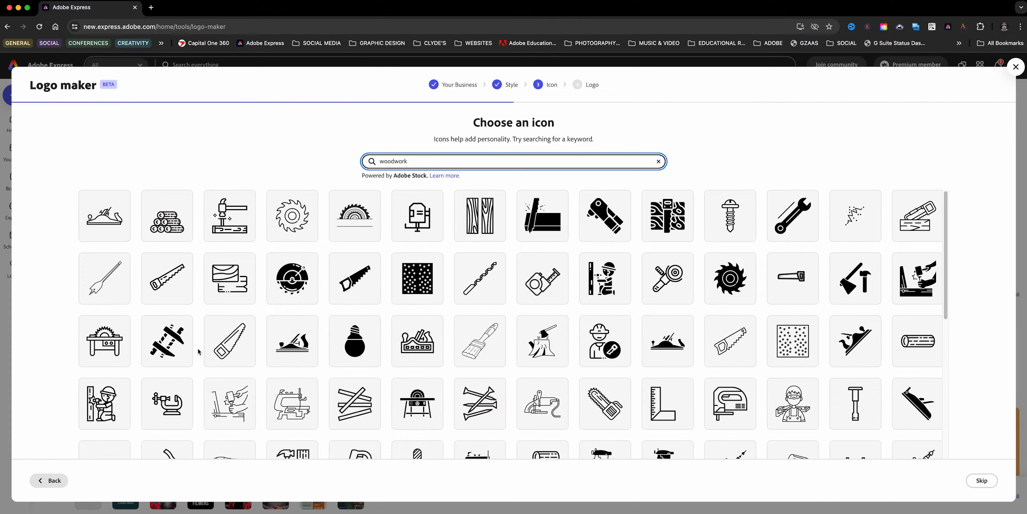
Choose the solid black hand plane icon and continue to the logo designs
scroll(325, 356, "down", 2)
scroll(324, 355, "down", 5)
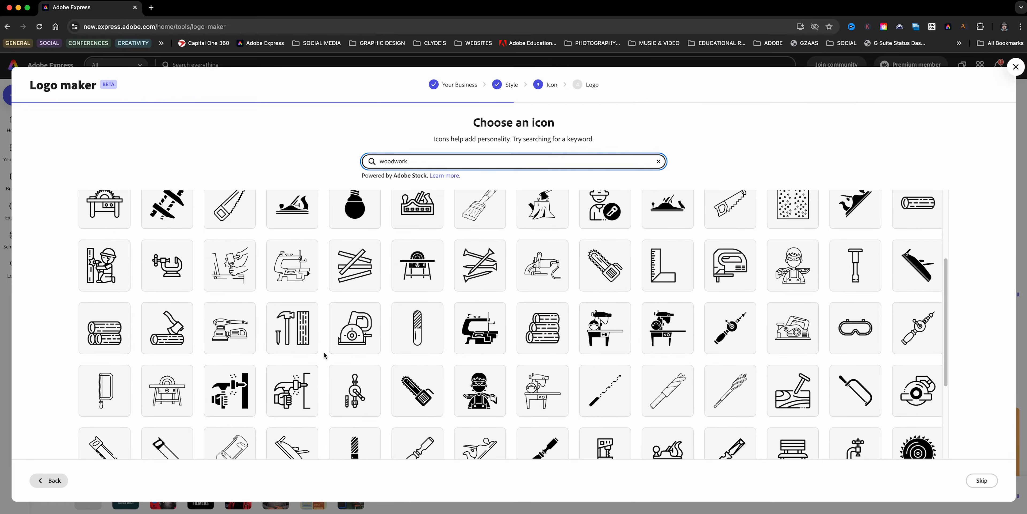
scroll(325, 354, "up", 6)
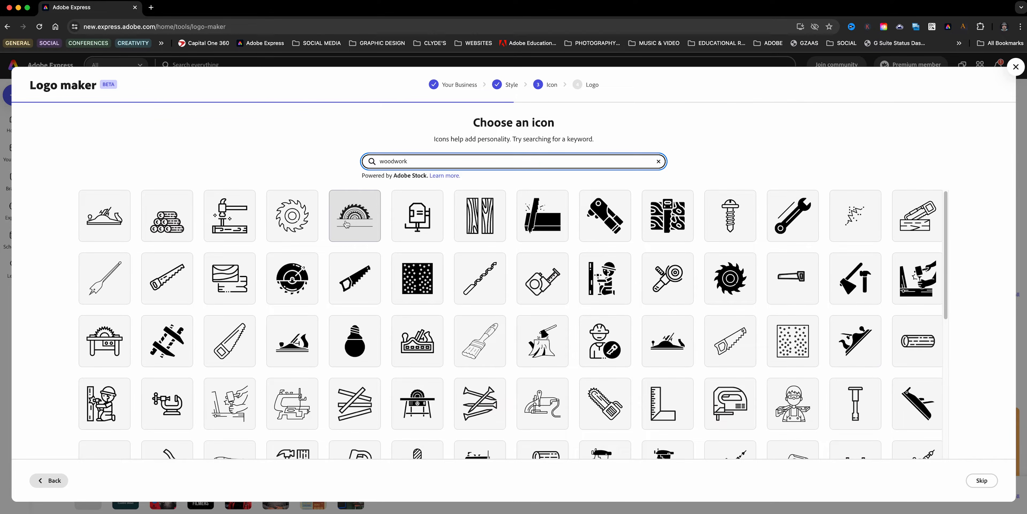
left_click(359, 218)
left_click(358, 218)
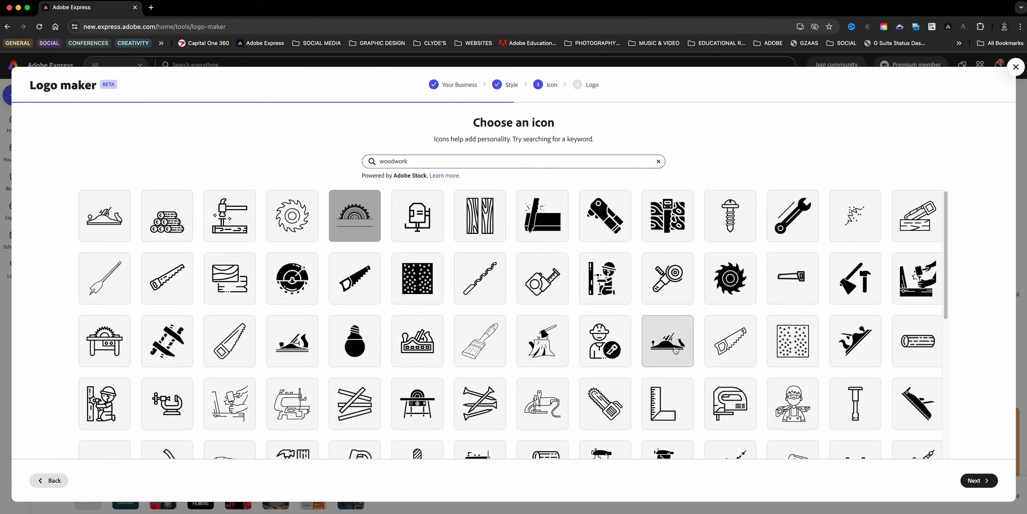
left_click(675, 350)
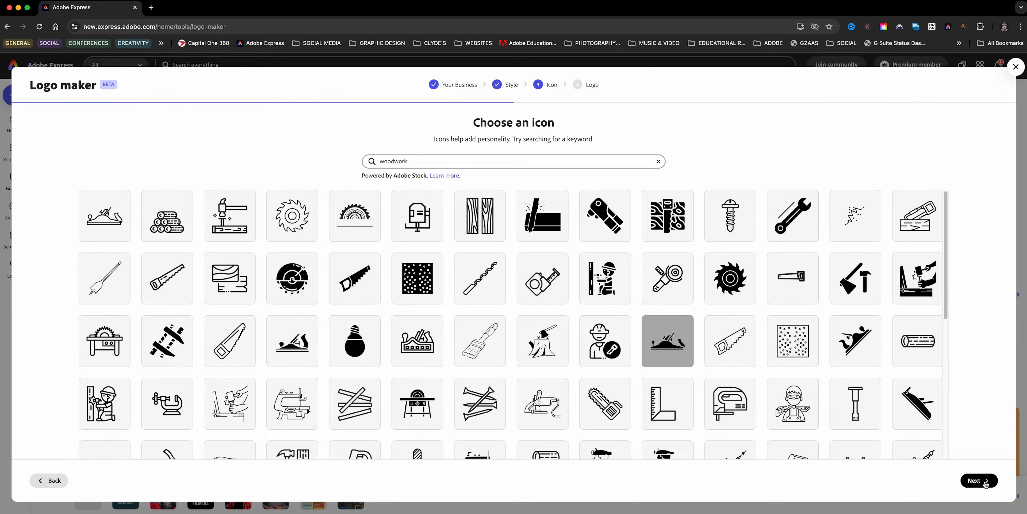
left_click(985, 480)
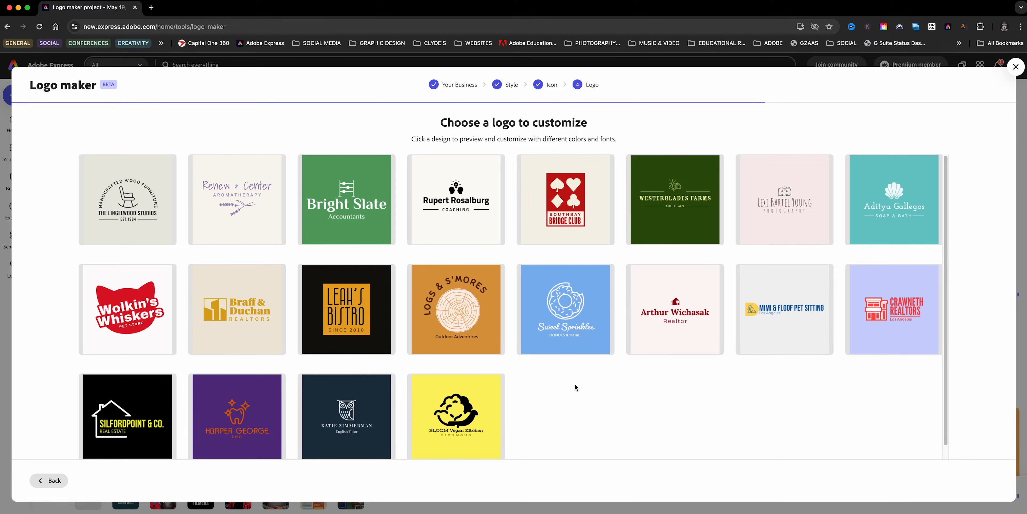
Customize the dark navy owl logo design and enlarge its hand plane icon above the business name
mouse_move(331, 411)
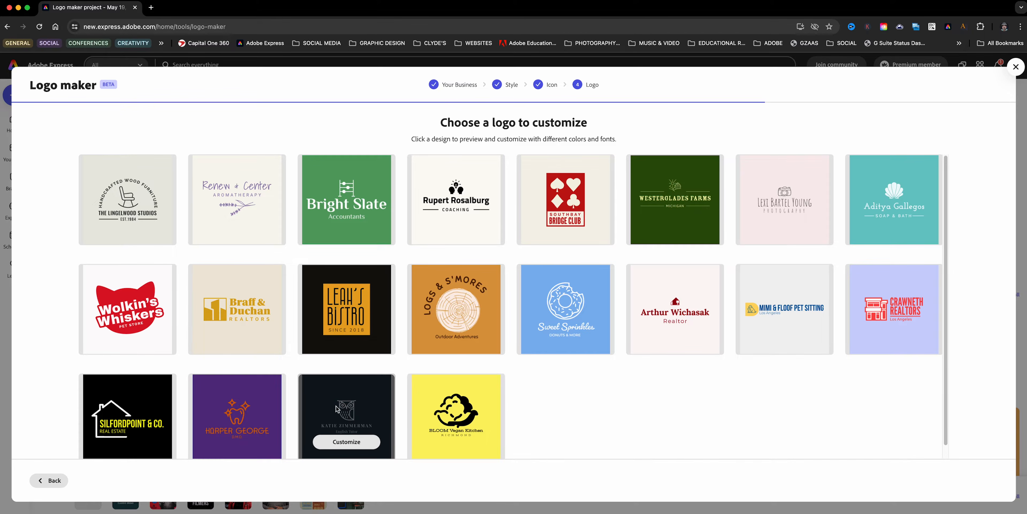
left_click(346, 441)
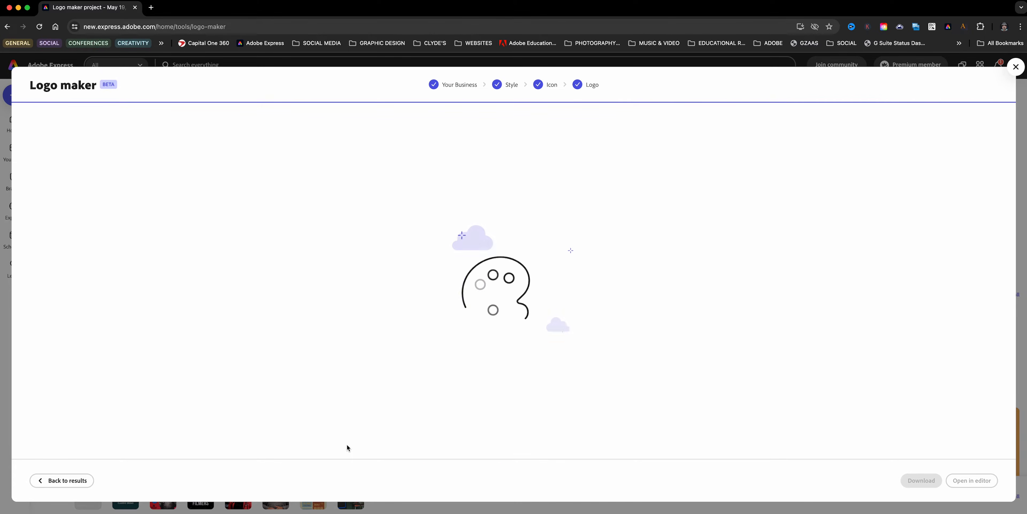
left_click(519, 244)
left_click_drag(537, 246, 564, 266)
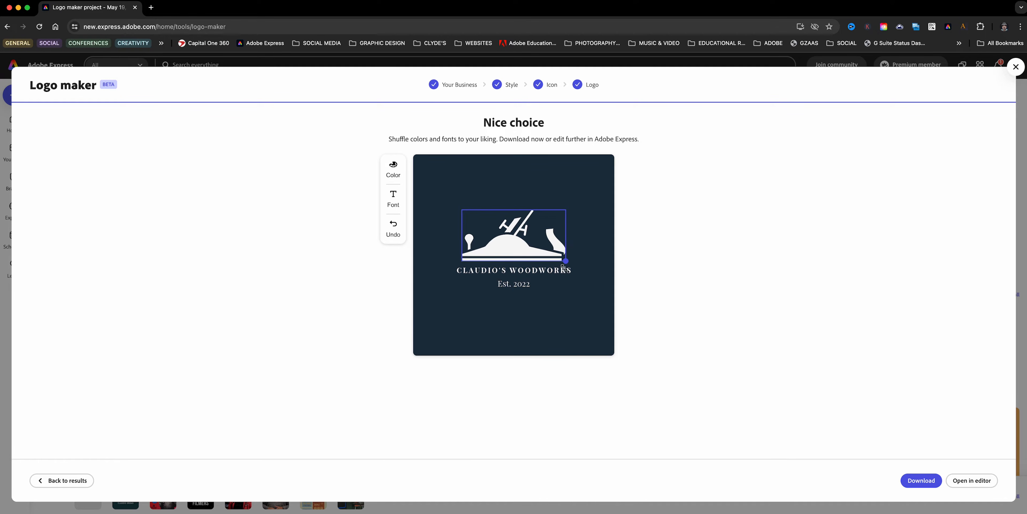
Shrink the business name to fit within the icon's width and move the slogan slightly up beneath it
left_click(504, 272)
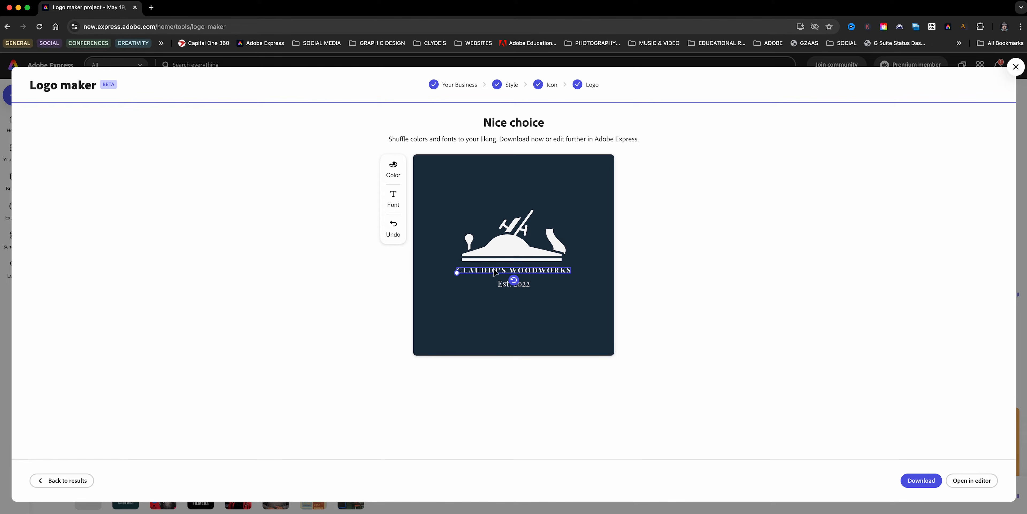
left_click_drag(457, 273, 504, 284)
left_click(505, 287)
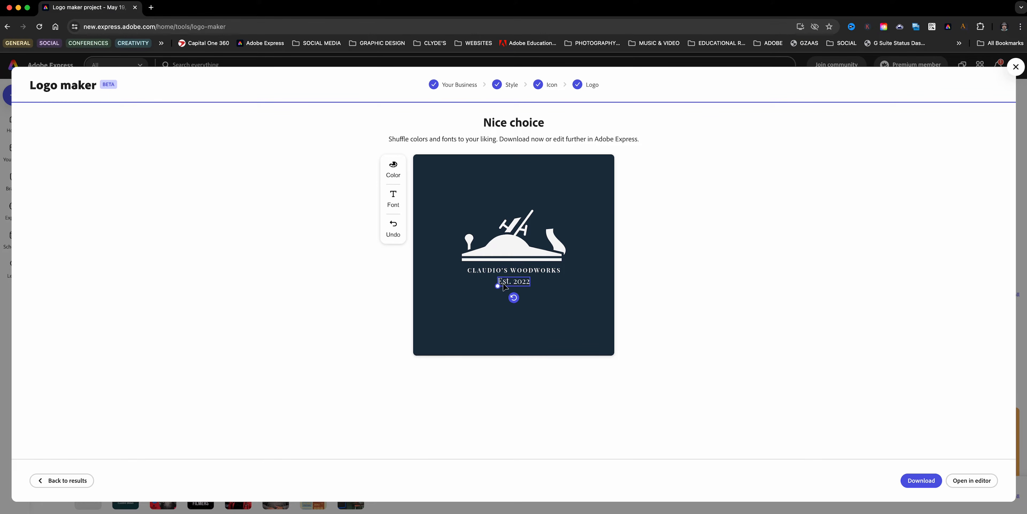
Try three shuffled color schemes on the logo and undo them back to the dark navy one
left_click(397, 170)
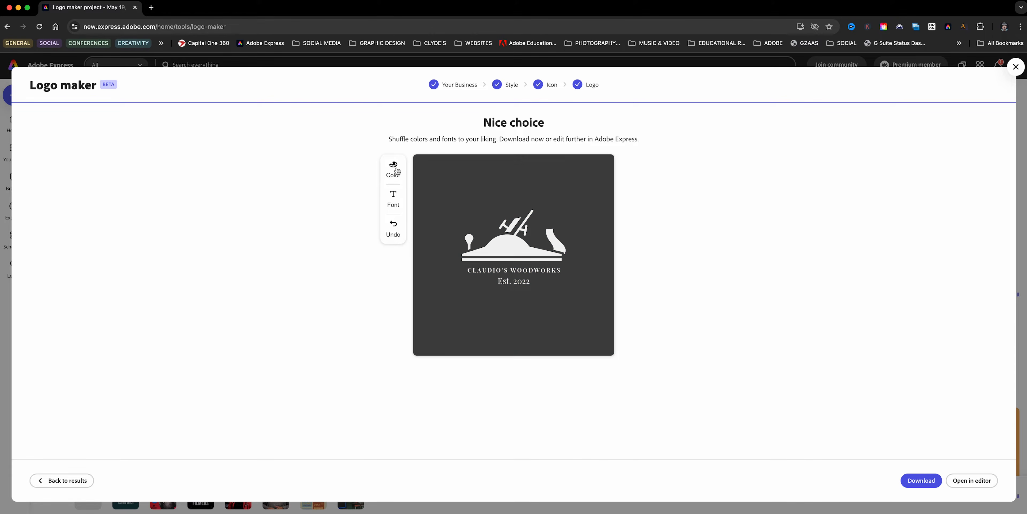
left_click(397, 170)
left_click(397, 170)
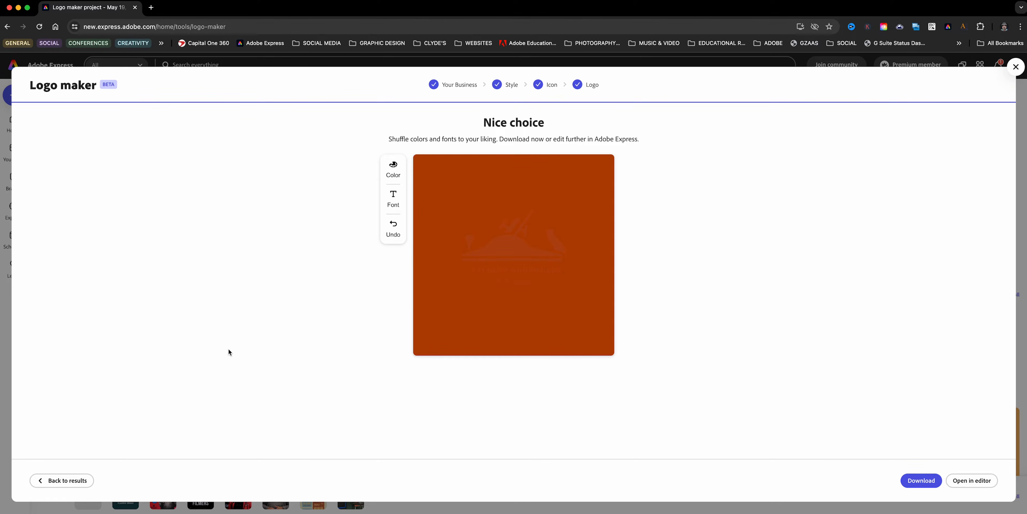
left_click(397, 226)
left_click(396, 226)
left_click(397, 226)
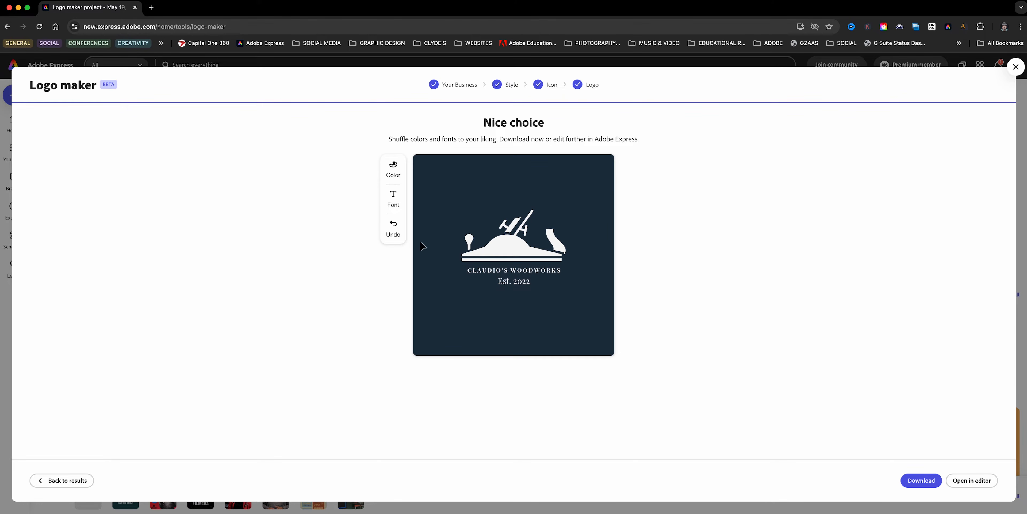
Shuffle the logo's fonts twice and refit the business name and slogan beneath the hand plane icon
left_click(394, 203)
left_click(394, 204)
left_click(488, 271)
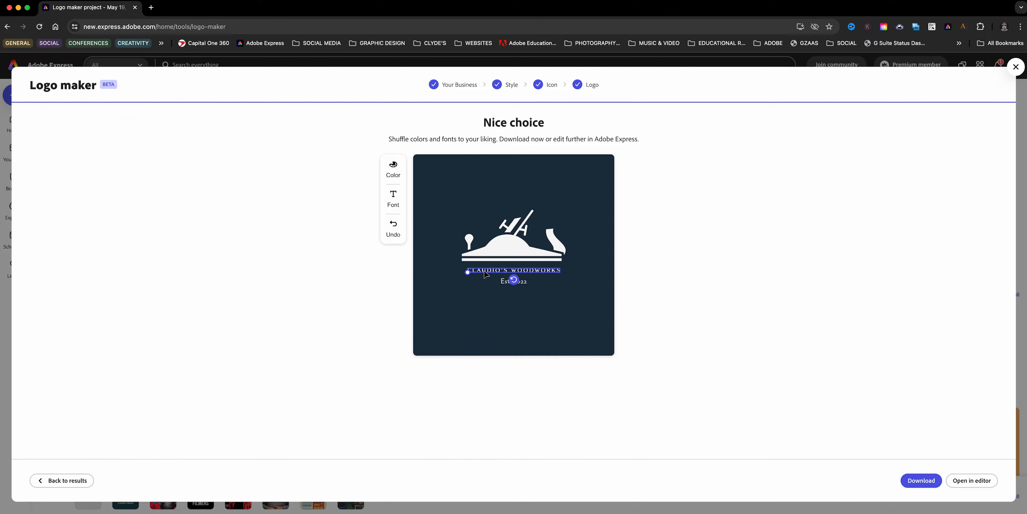
left_click_drag(468, 273, 493, 269)
left_click(503, 281)
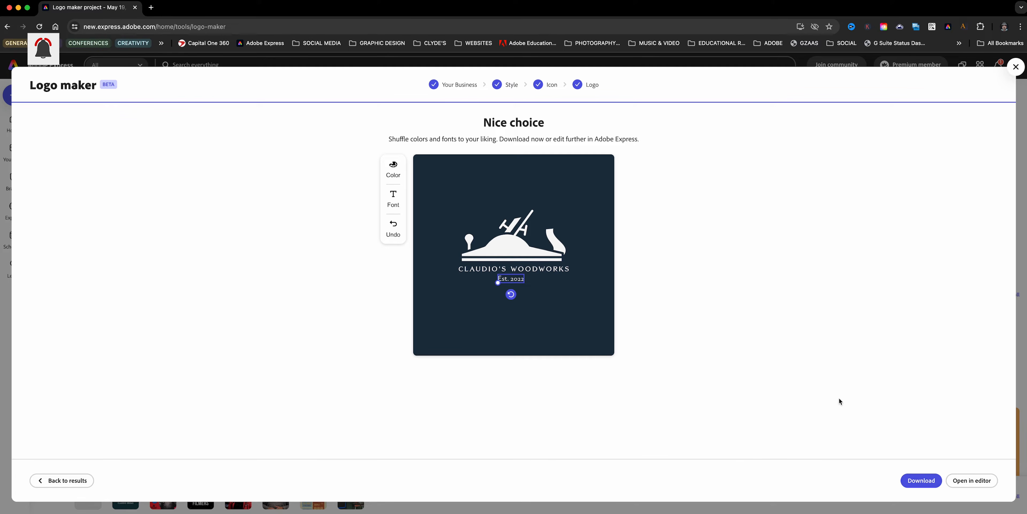
Open the logo in the full editor and move the business name slightly down, away from the icon
left_click(967, 481)
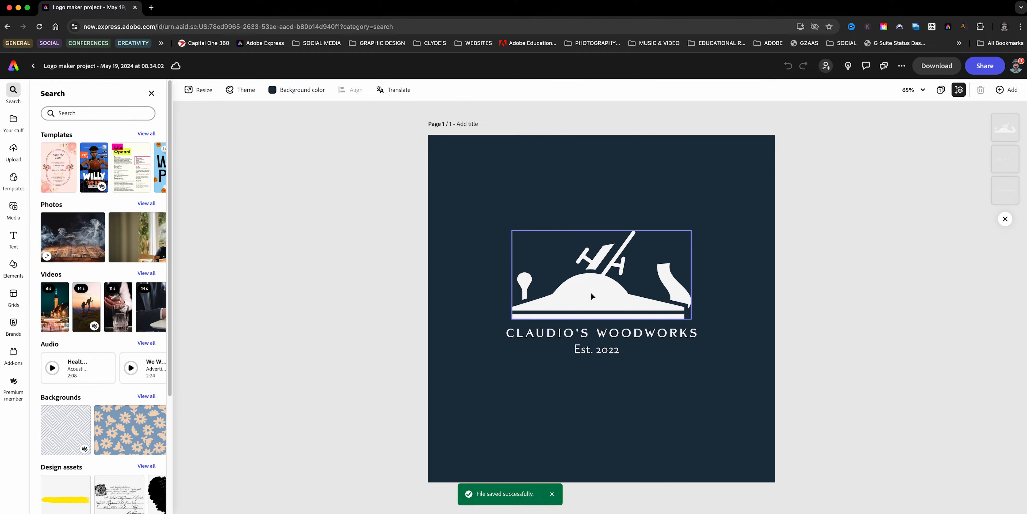
left_click(550, 335)
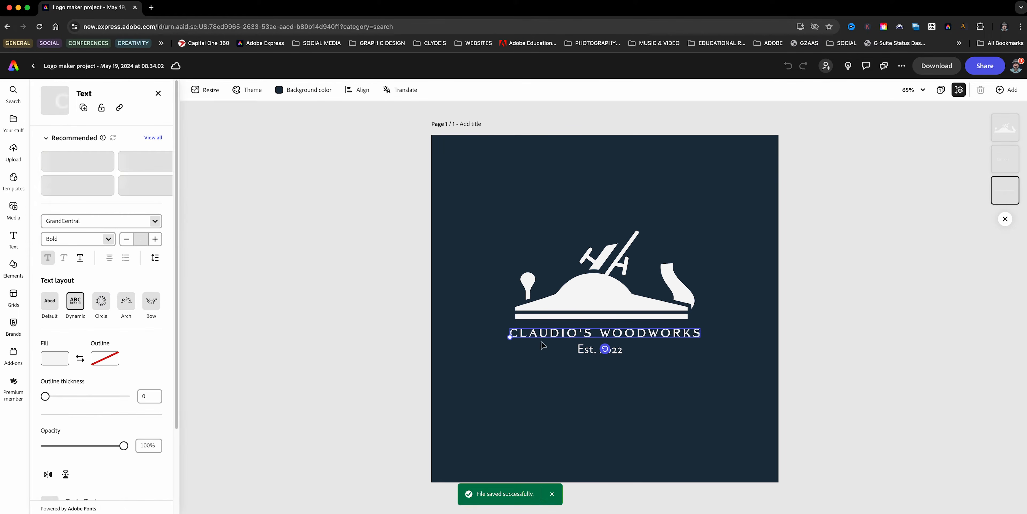
left_click_drag(524, 333, 524, 338)
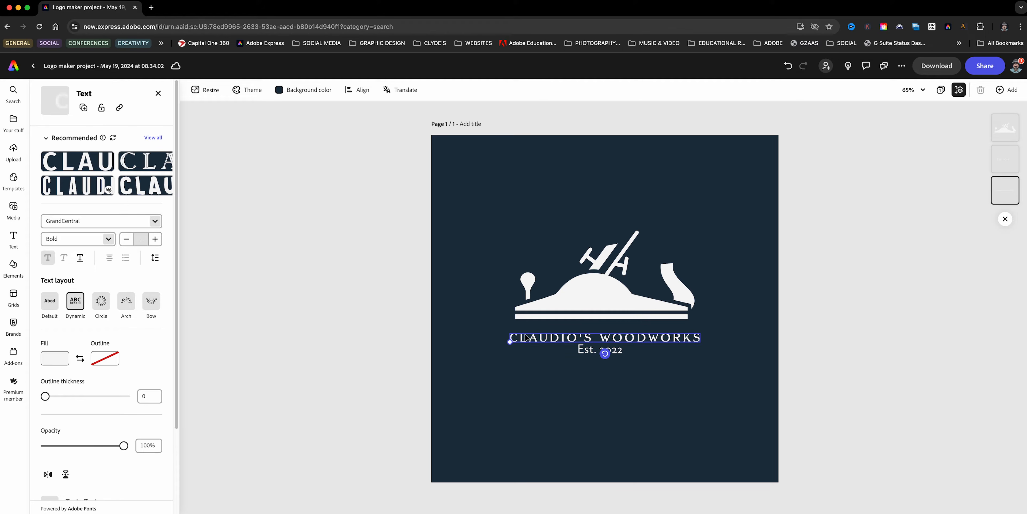
Enlarge the hand plane icon slightly and scale the business name to match its width
left_click(568, 317)
left_click_drag(691, 319, 703, 324)
left_click(594, 337)
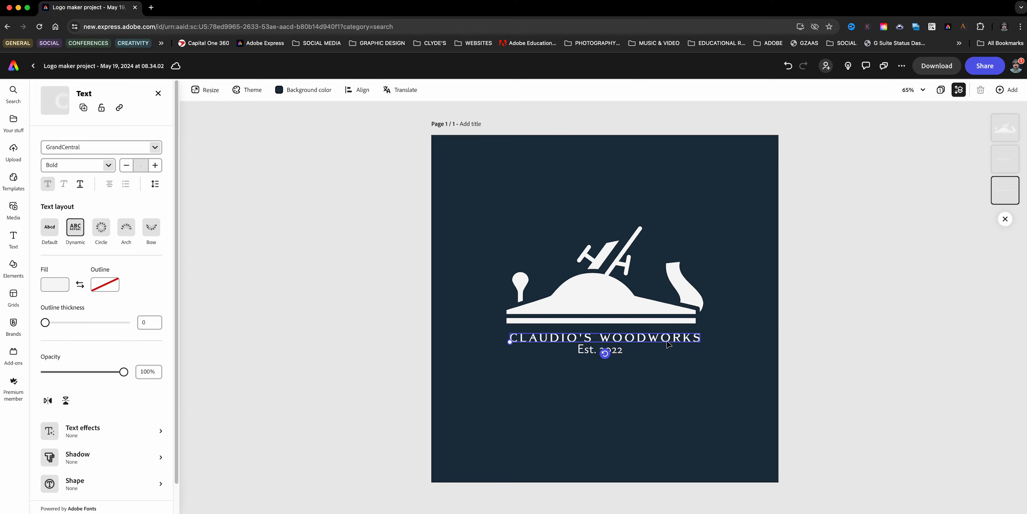
left_click_drag(669, 344, 668, 338)
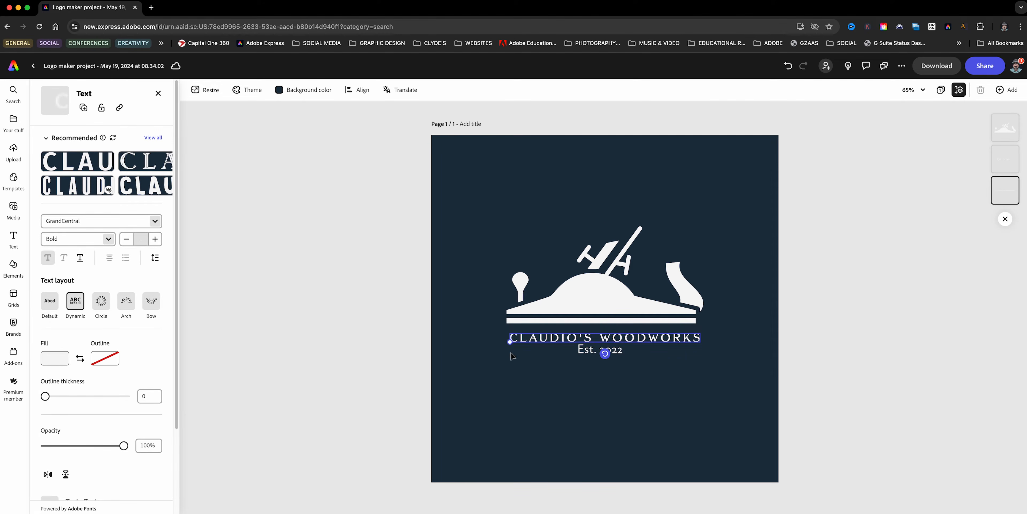
left_click_drag(509, 342, 547, 337)
Move the slogan slightly down and align it to the horizontal center of the business name
left_click(585, 351)
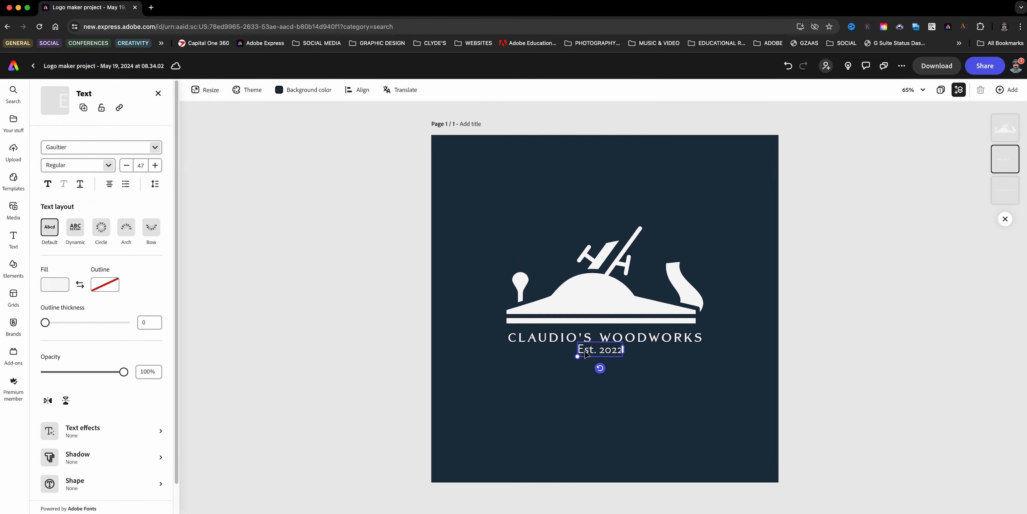
left_click_drag(596, 353, 591, 353)
left_click(594, 337, "shift")
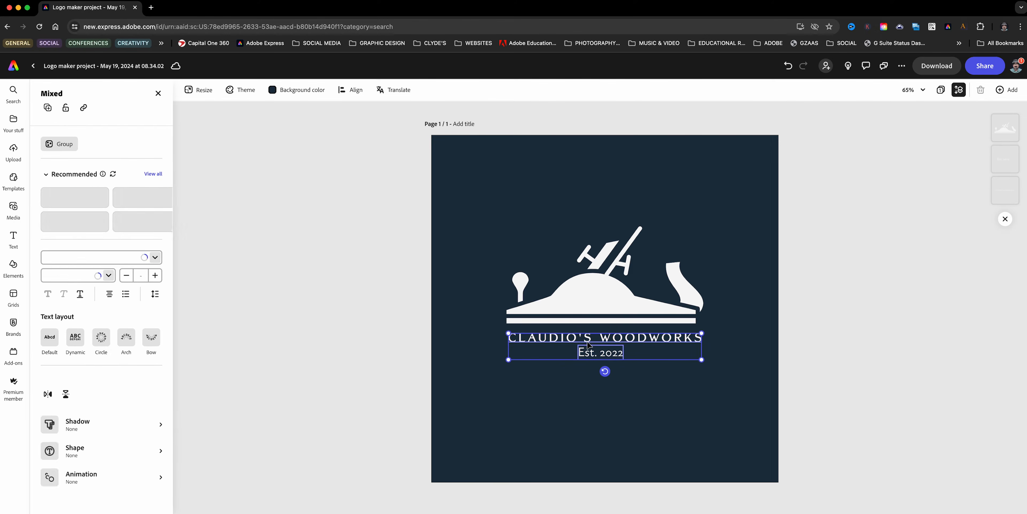
left_click(358, 89)
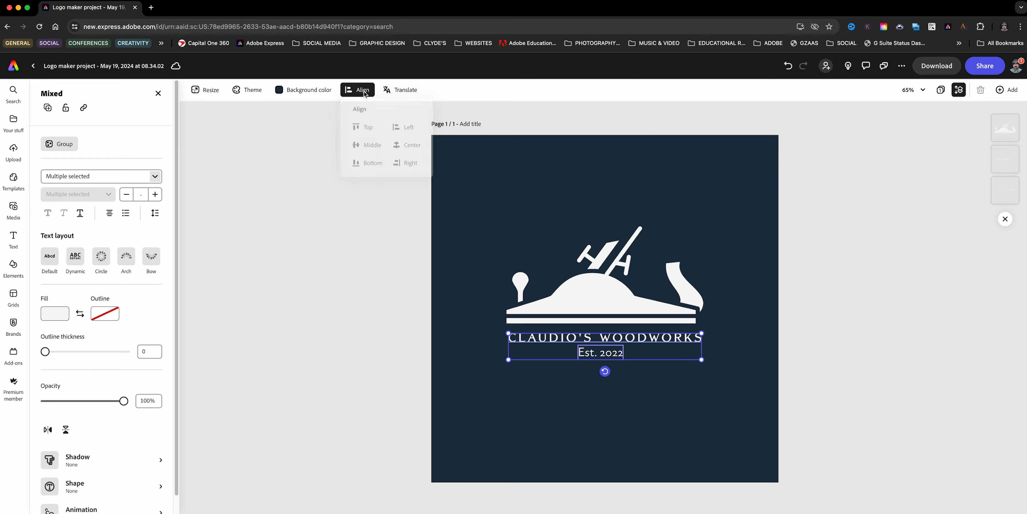
left_click(398, 155)
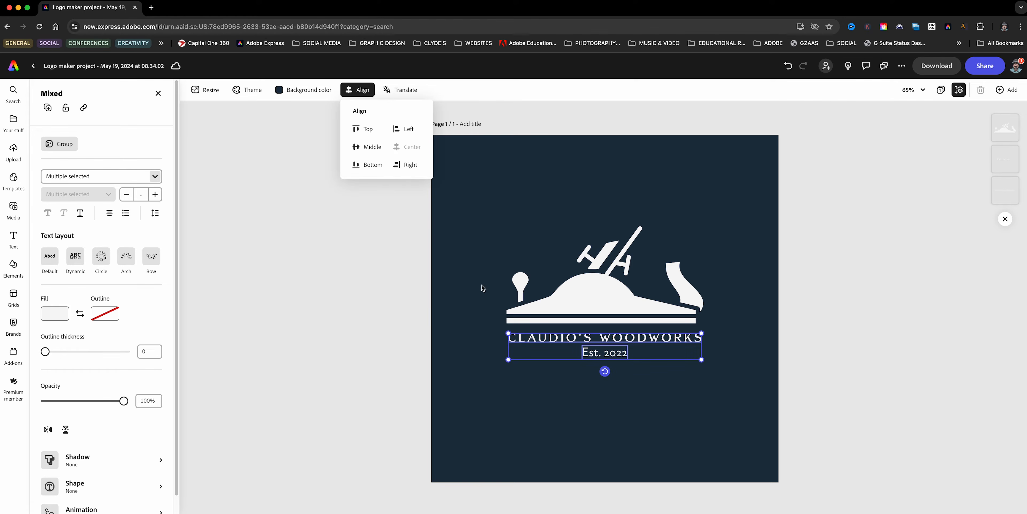
left_click(400, 351)
left_click(349, 347)
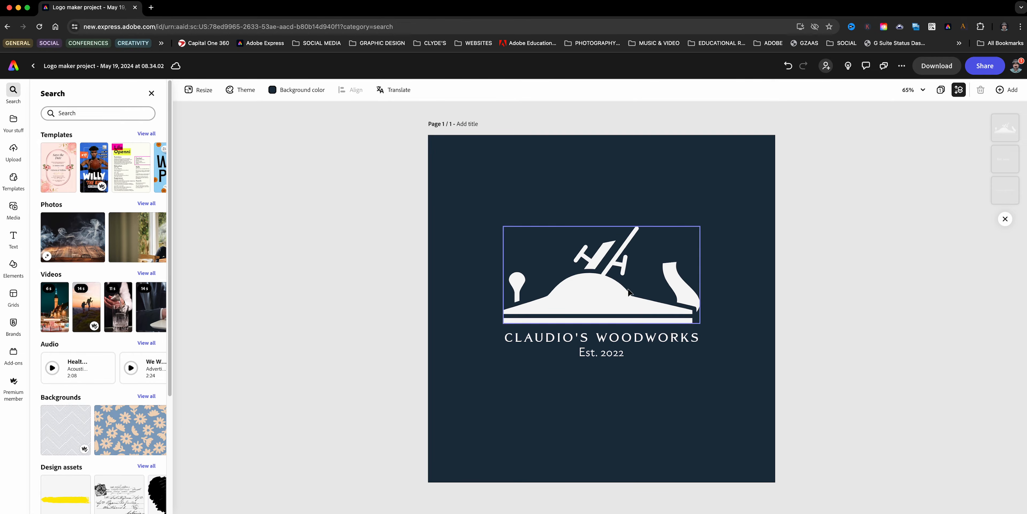
Group the icon, business name and slogan, and move the group down toward the middle of the page
key("super+a")
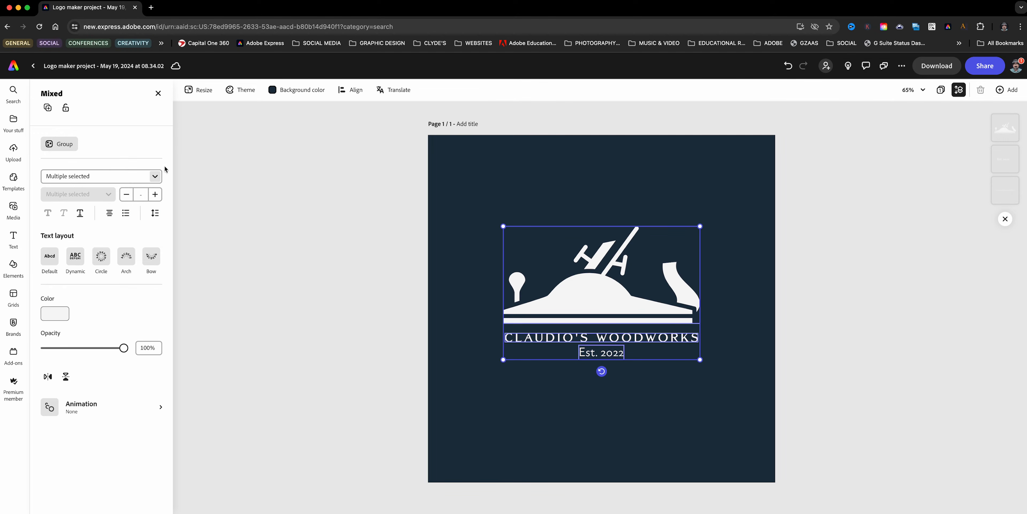
left_click(43, 143)
left_click_drag(591, 293, 592, 307)
left_click(883, 200)
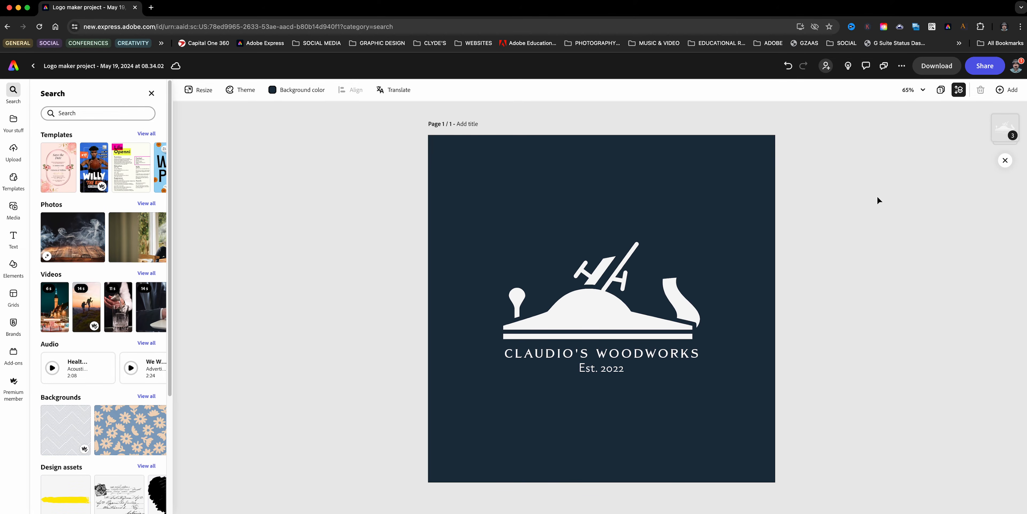
Duplicate the logo page from the overview of all pages and open the copy for editing
left_click(939, 92)
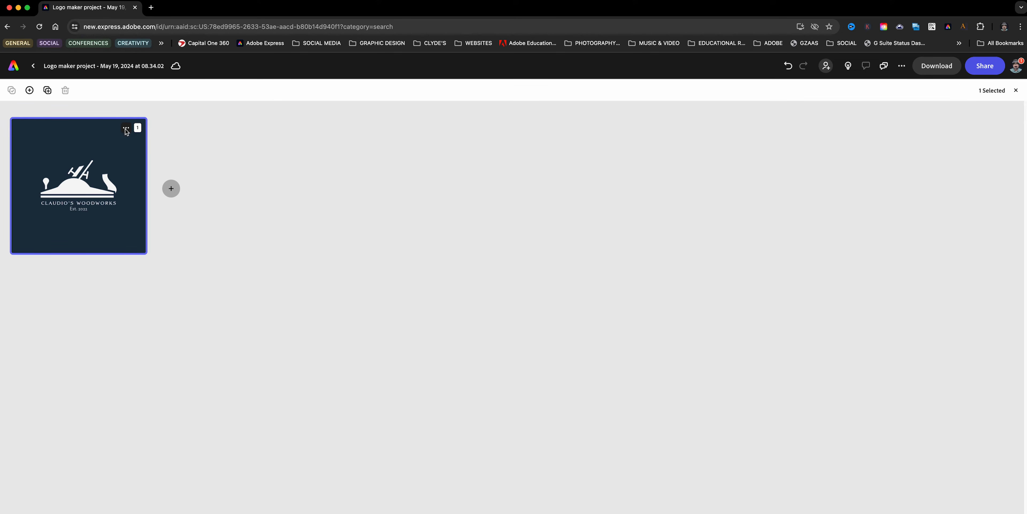
left_click(126, 128)
left_click(123, 153)
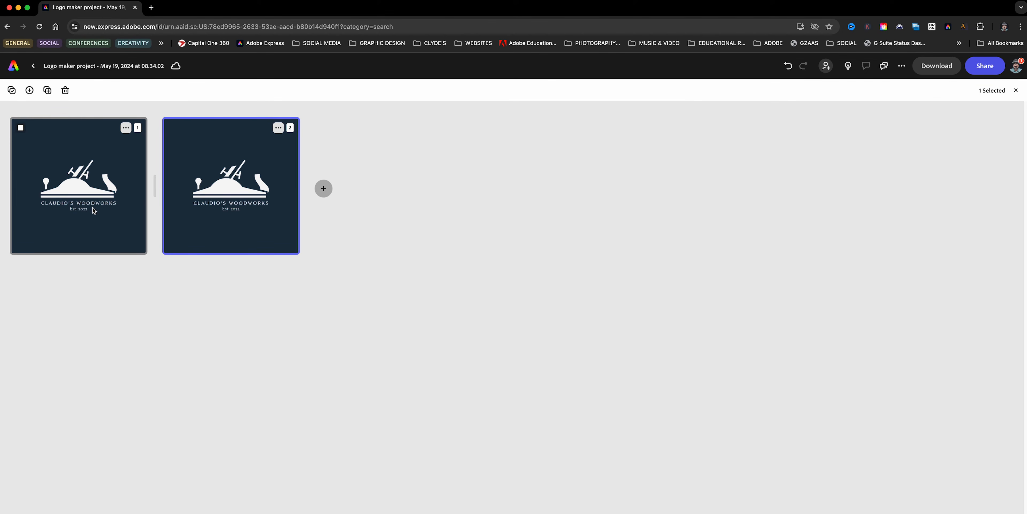
double_click(251, 193)
Recolor the hand plane icon on page 2 with the dark navy page theme color
left_click(535, 308)
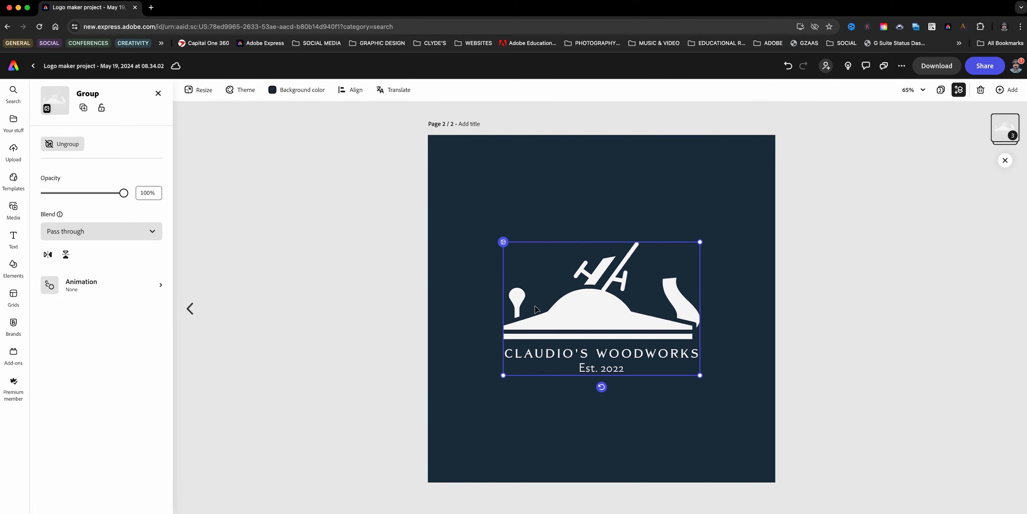
left_click(605, 325)
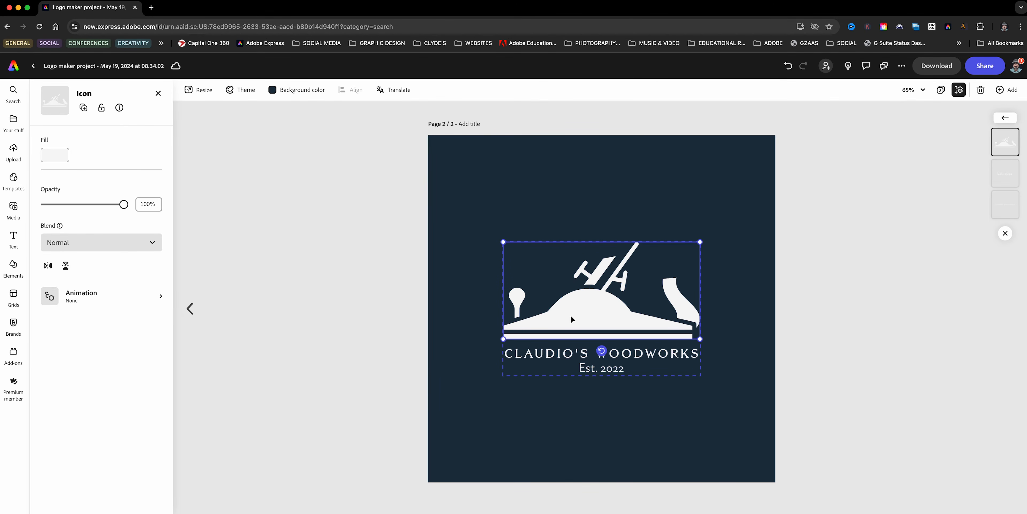
left_click(64, 159)
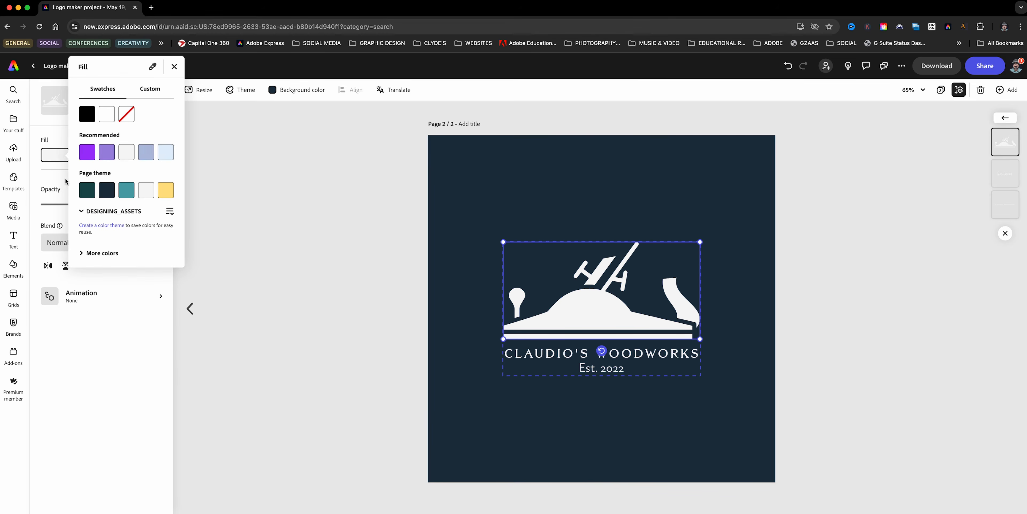
left_click(103, 193)
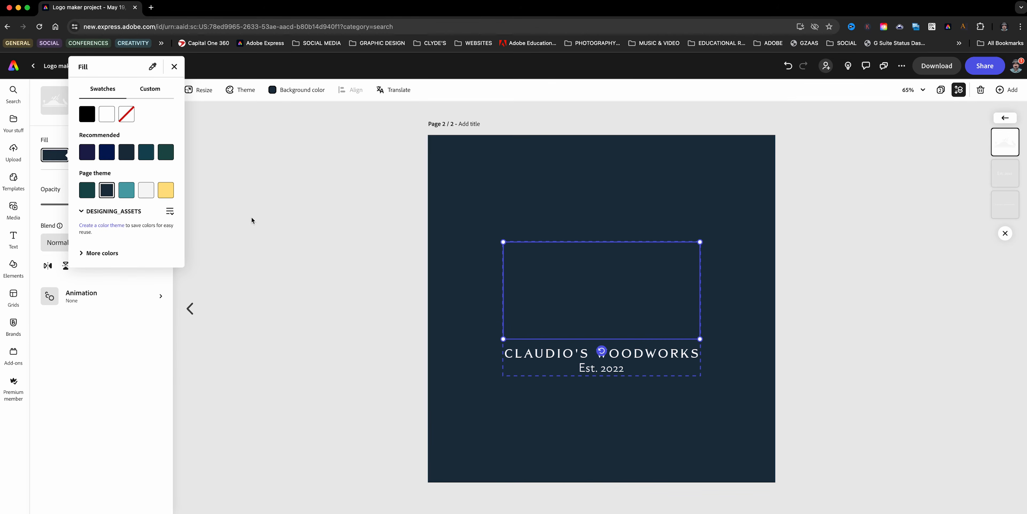
Change the fill of the business name and the "Est. 2022" slogan to the dark navy page theme color
left_click(521, 351)
left_click(529, 356)
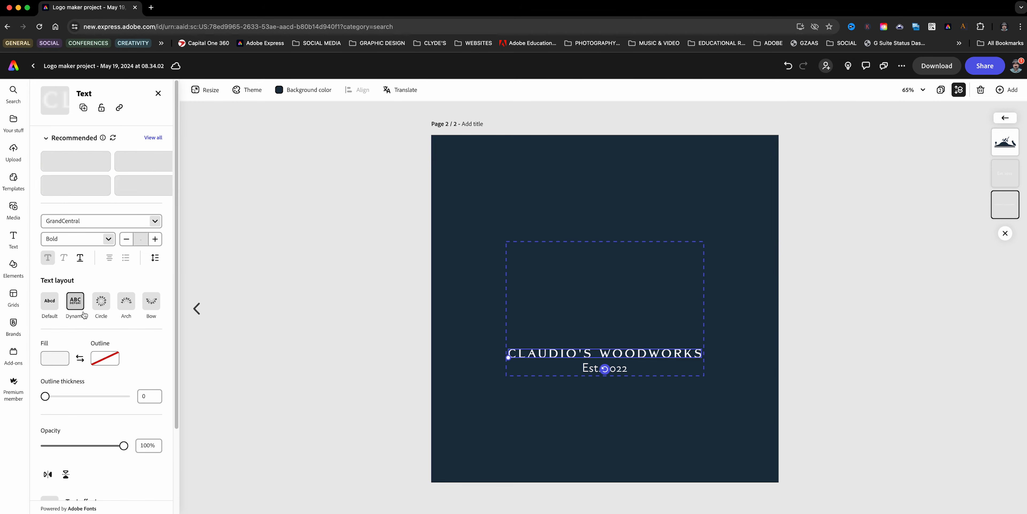
left_click(54, 358)
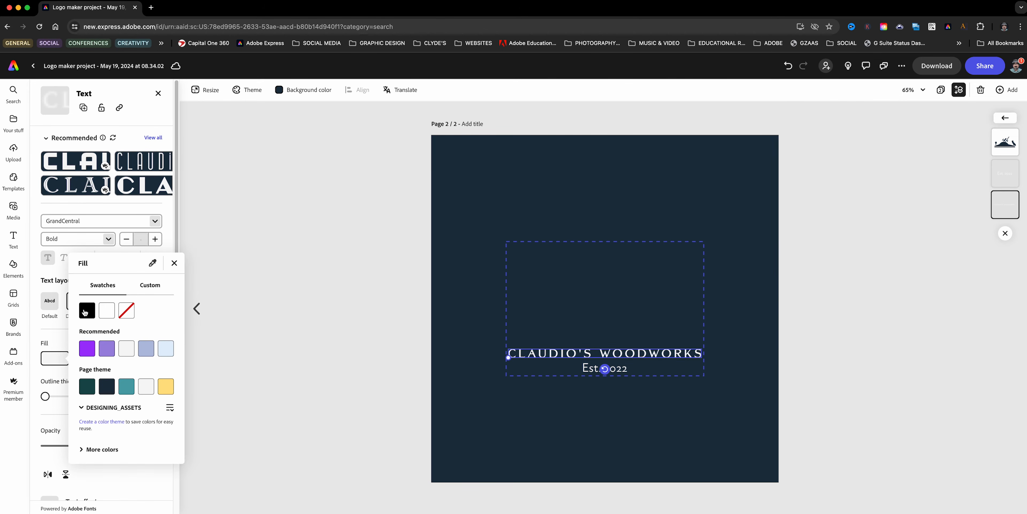
left_click(107, 385)
left_click(587, 369)
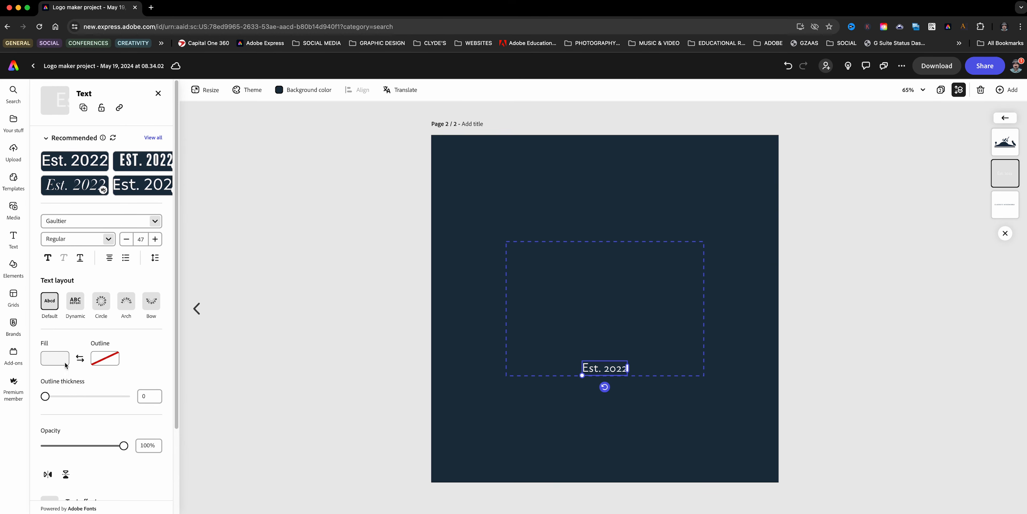
left_click(54, 358)
left_click(107, 386)
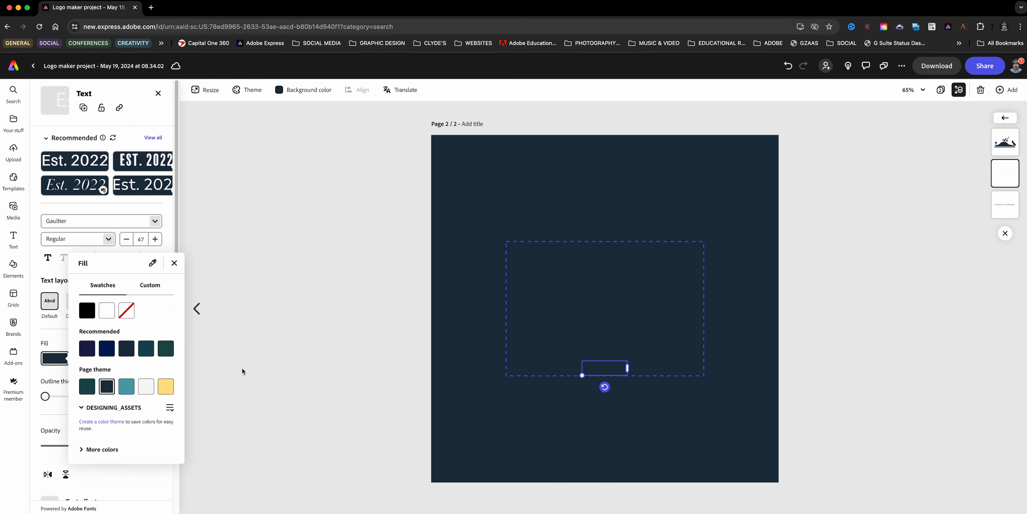
left_click(307, 353)
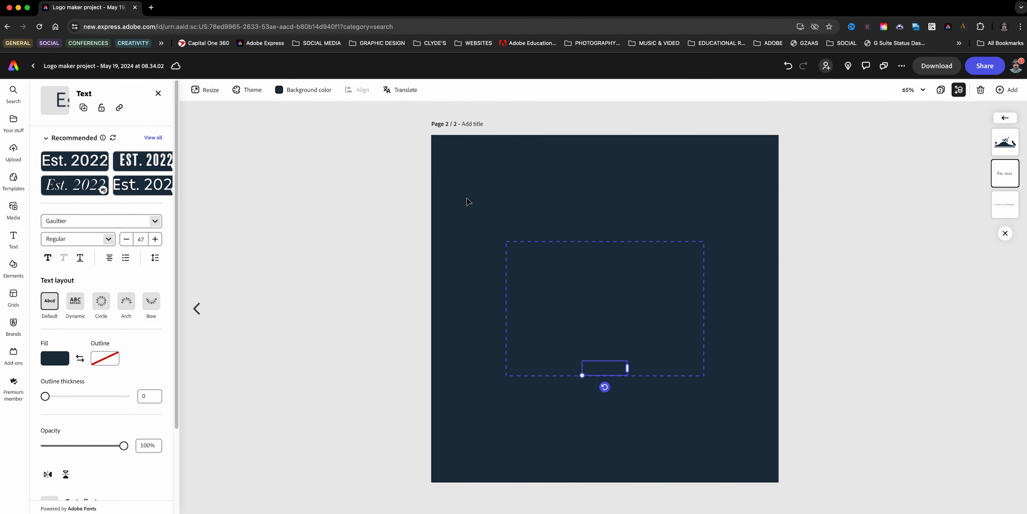
Set the background color of page 2 to white and compare the page with page 1
left_click(307, 93)
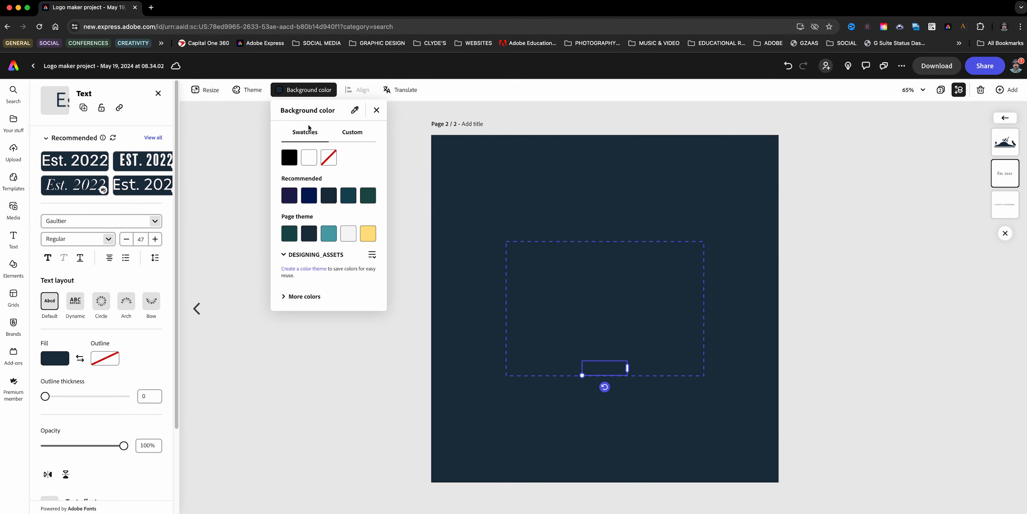
left_click(310, 160)
left_click(346, 337)
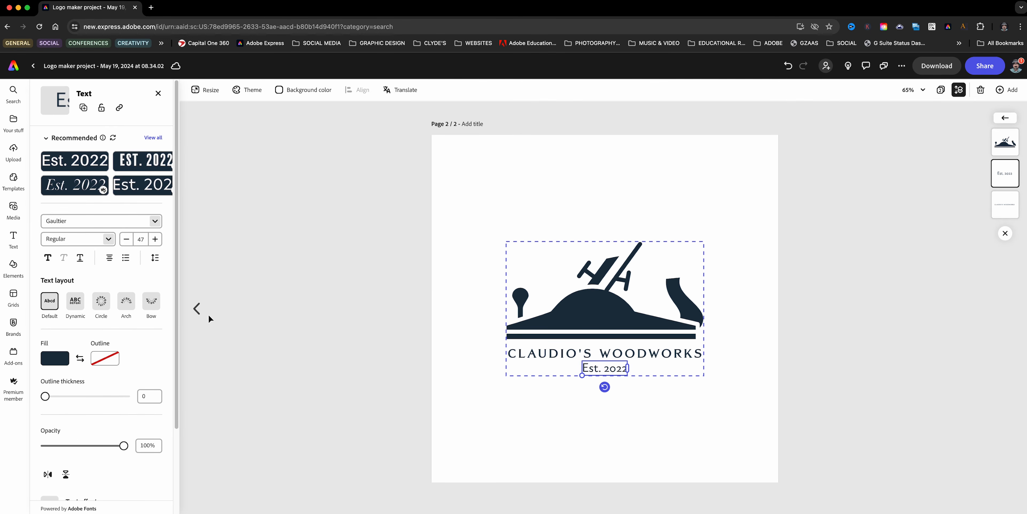
left_click(197, 308)
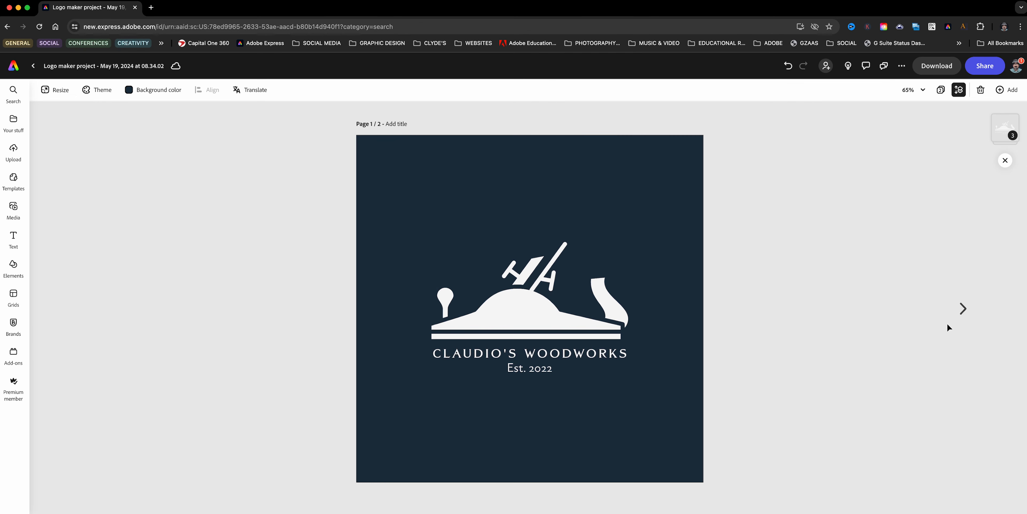
left_click(963, 308)
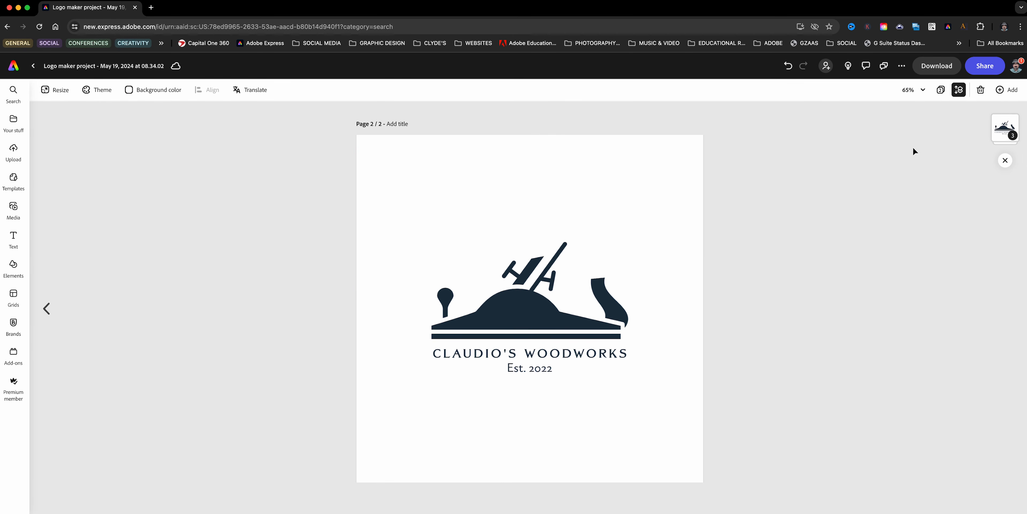
Duplicate the white-background page from the overview of all pages and open the new third page
left_click(942, 90)
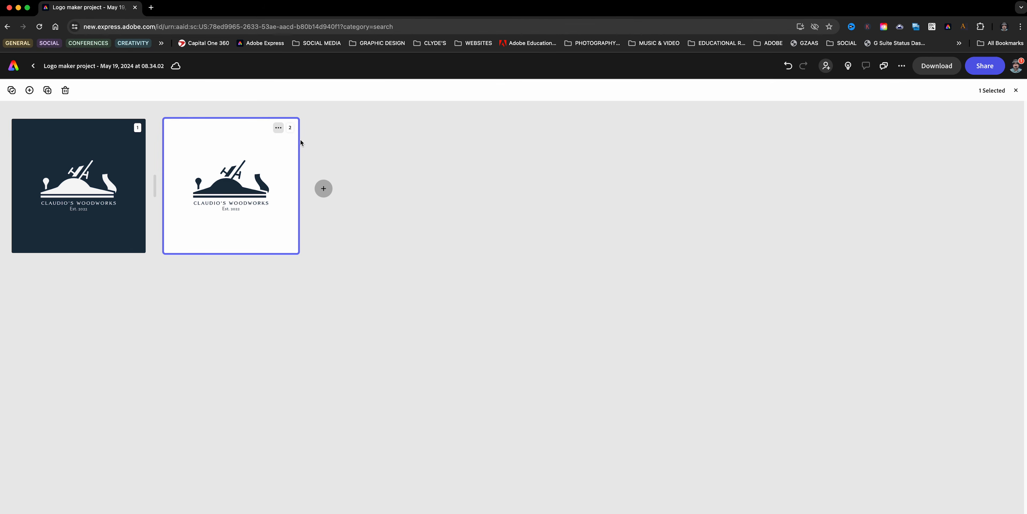
left_click(278, 128)
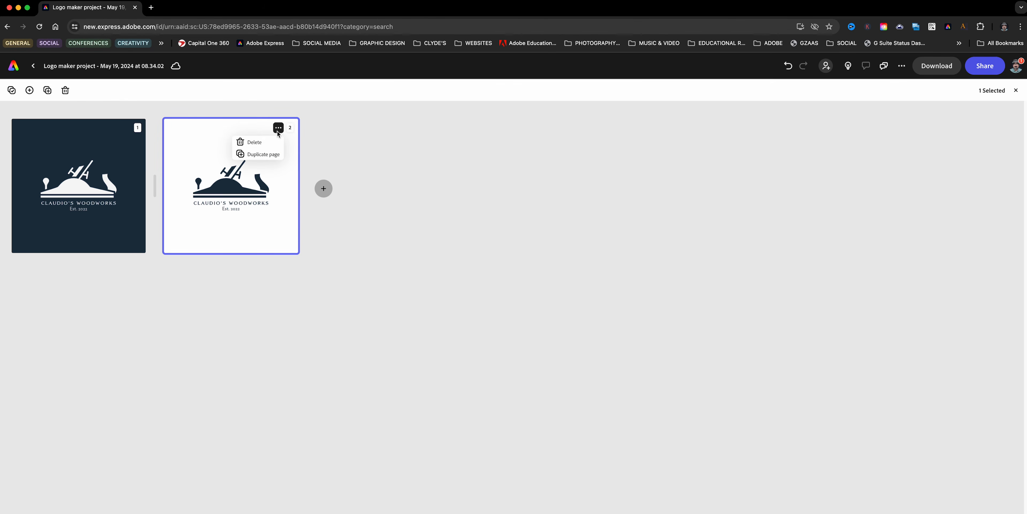
left_click(262, 154)
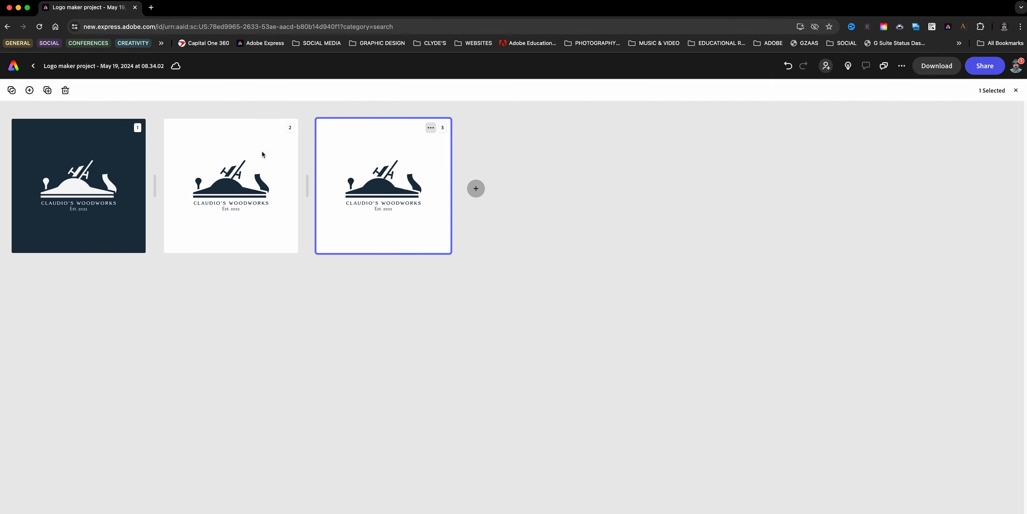
double_click(373, 158)
Remove the background color of page 3 to make it transparent and return to the overview of all pages
left_click(160, 91)
left_click(173, 159)
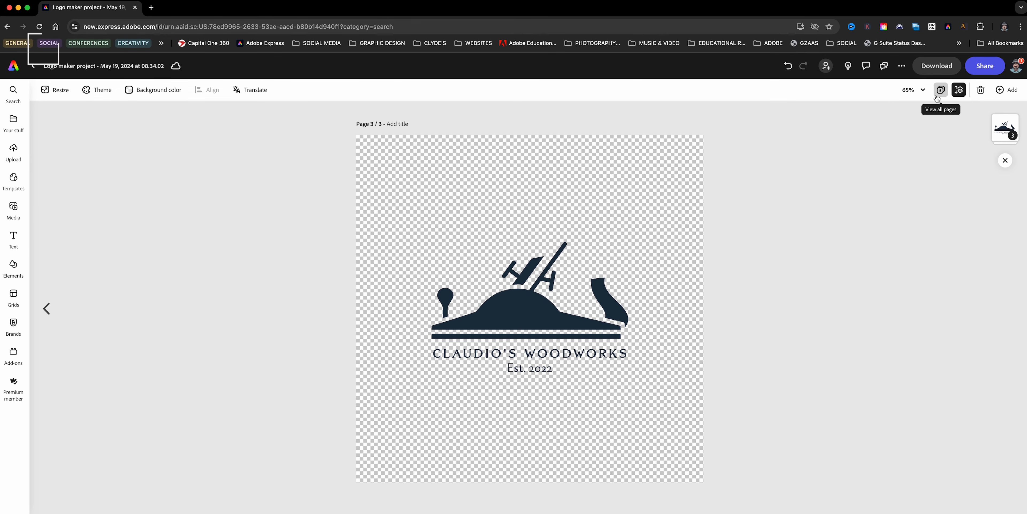
left_click(939, 91)
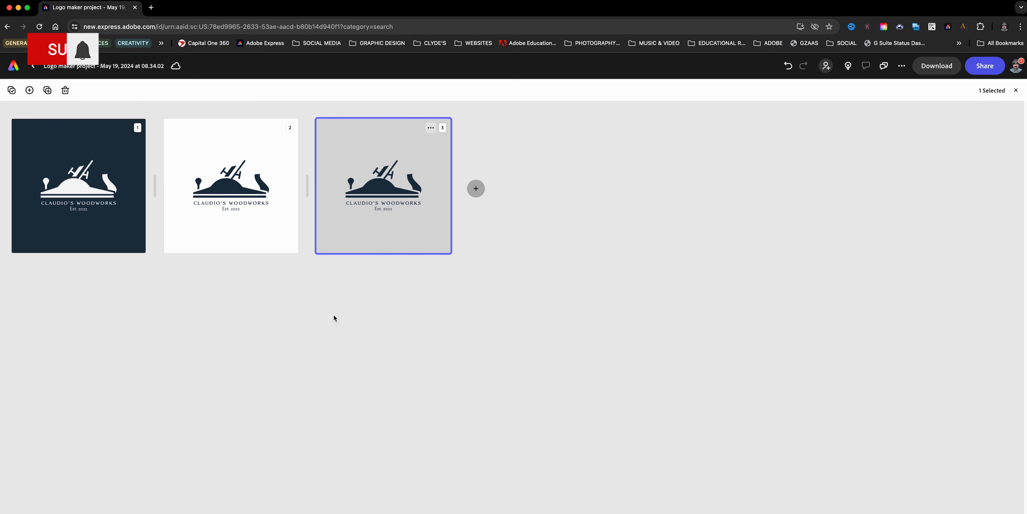